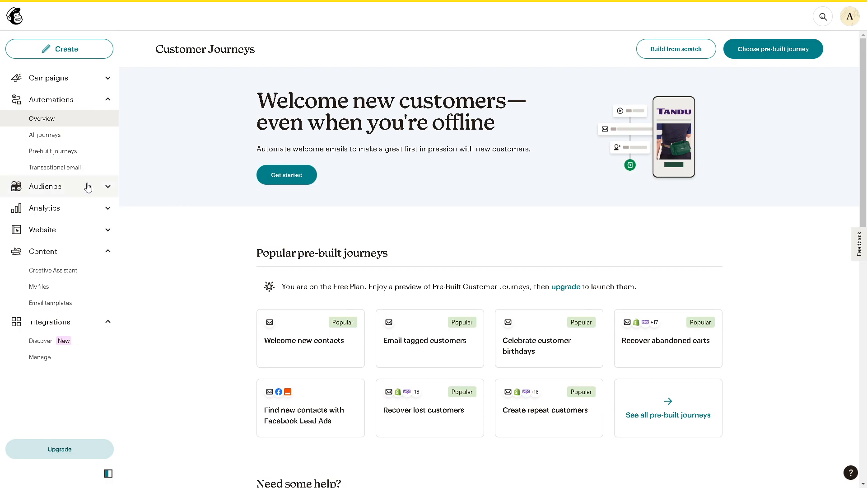
Create a regular email campaign and name it "how to use mailchimp to create a newsletter".
left_click(77, 54)
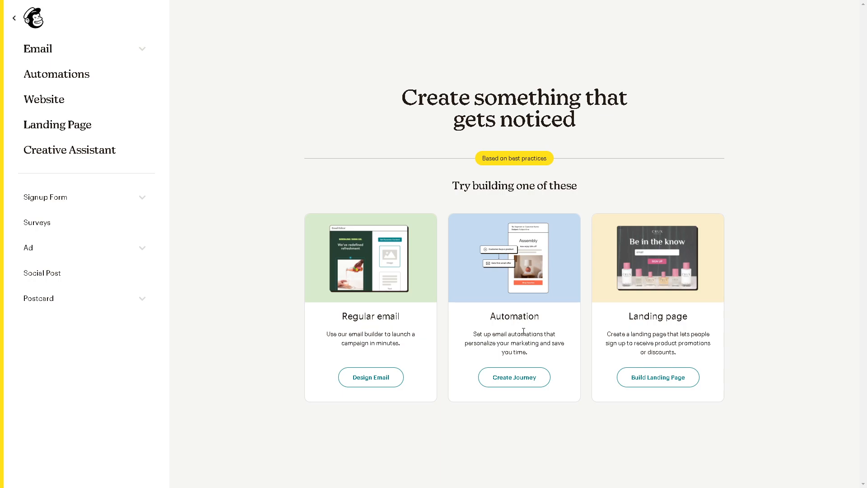
left_click(369, 384)
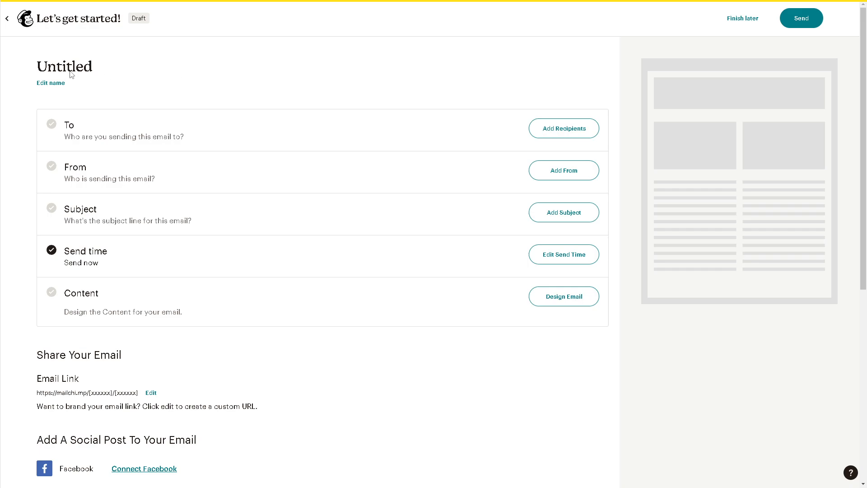
left_click(60, 84)
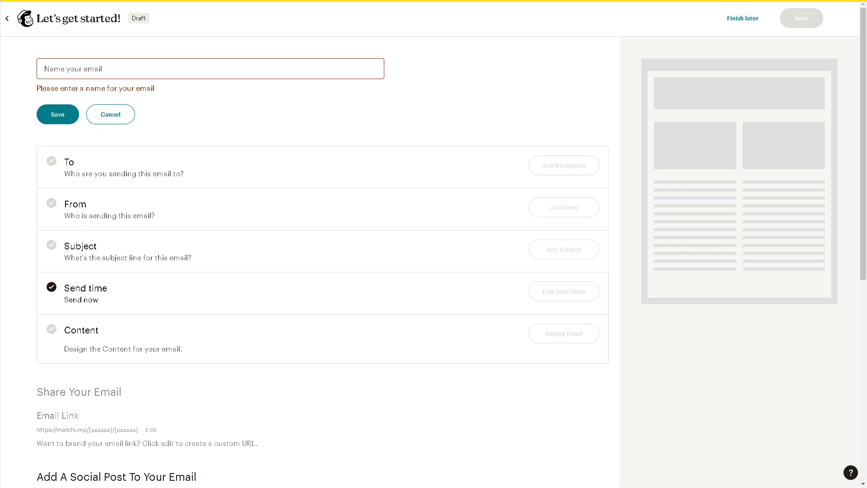
left_click(182, 71)
type("how to use mailchimp to create a newsletter")
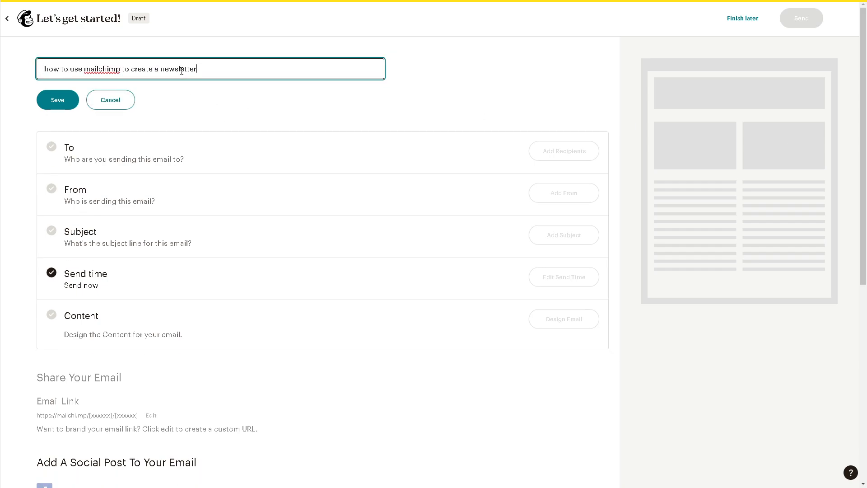
left_click(58, 97)
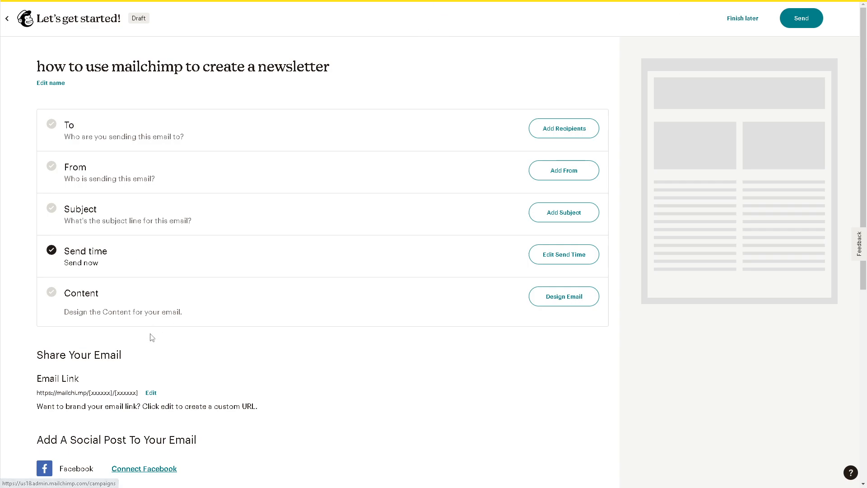
Review the draft email's setup checklist, sharing, social post and tracking sections, and leave the draft to finish at another time.
scroll(151, 337, "down", 1)
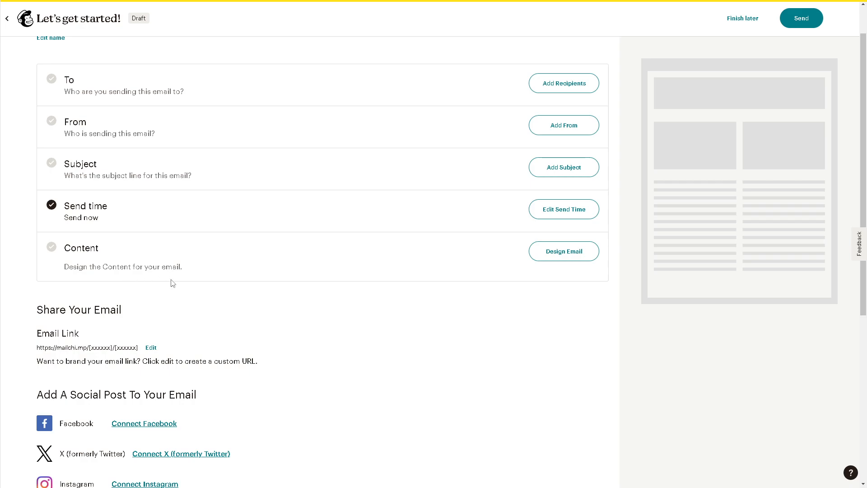
scroll(192, 306, "down", 2)
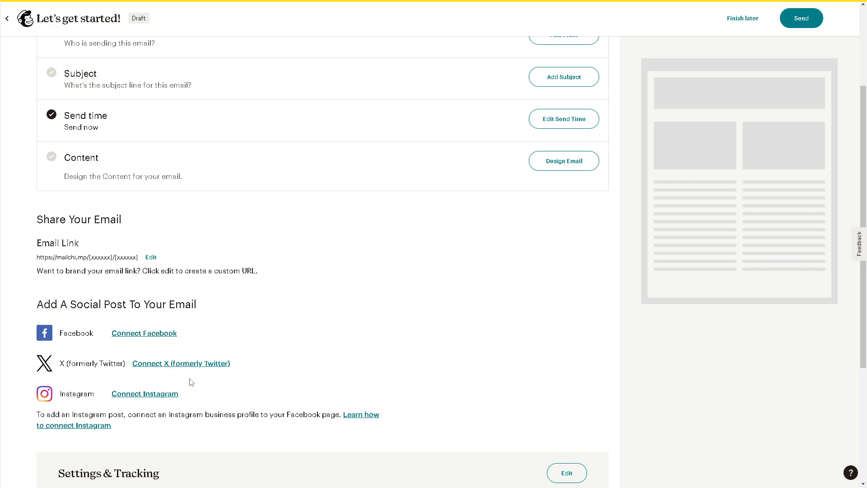
scroll(192, 382, "down", 2)
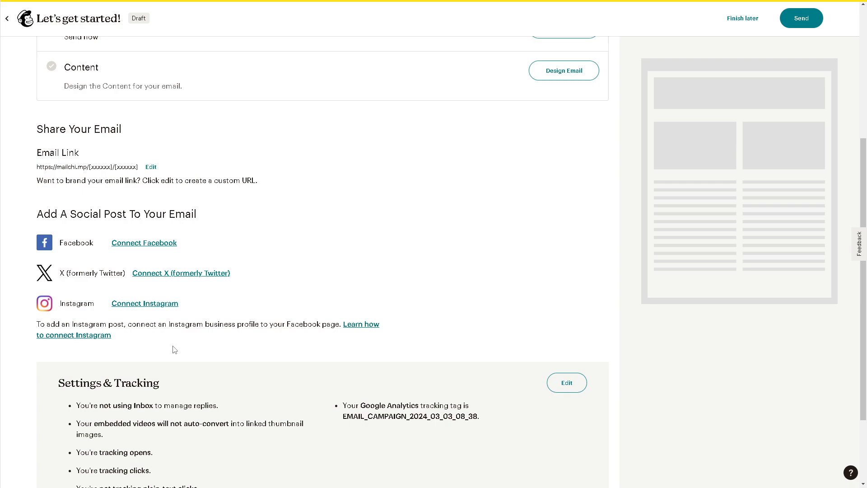
scroll(169, 351, "down", 2)
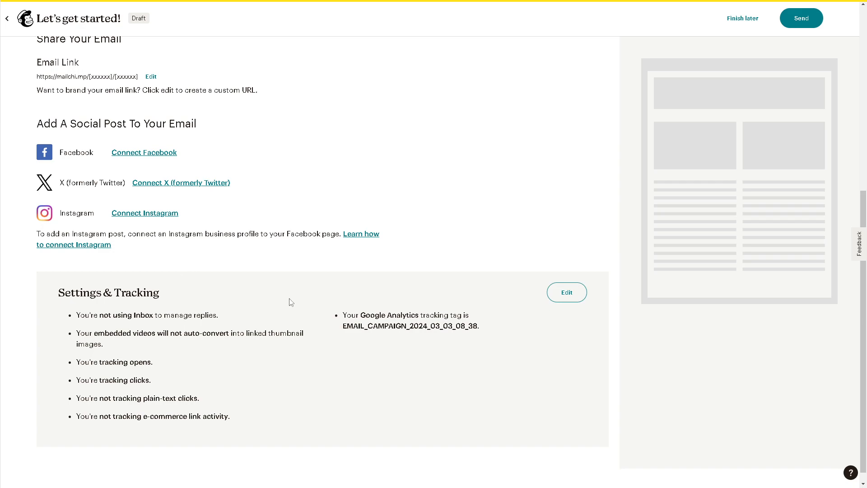
scroll(546, 301, "down", 1)
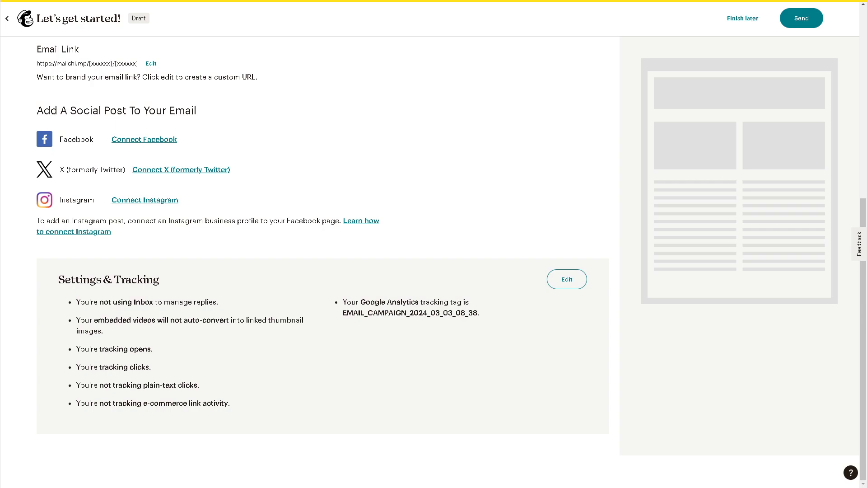
scroll(322, 262, "up", 7)
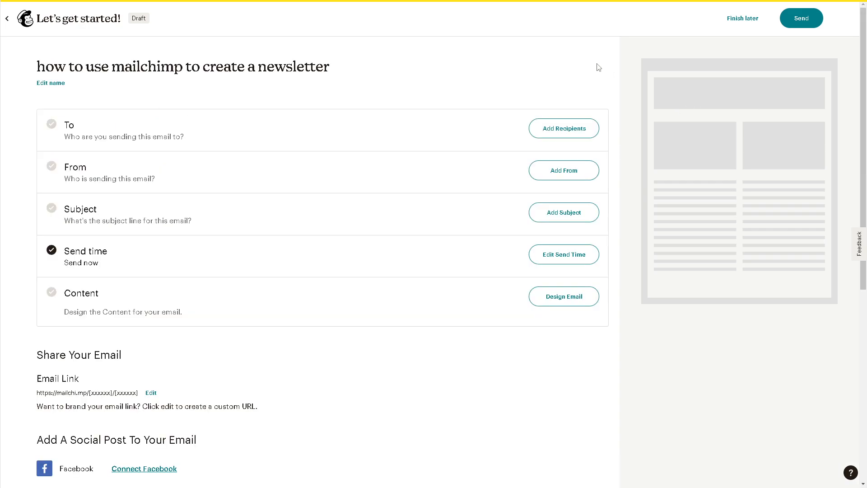
left_click(743, 26)
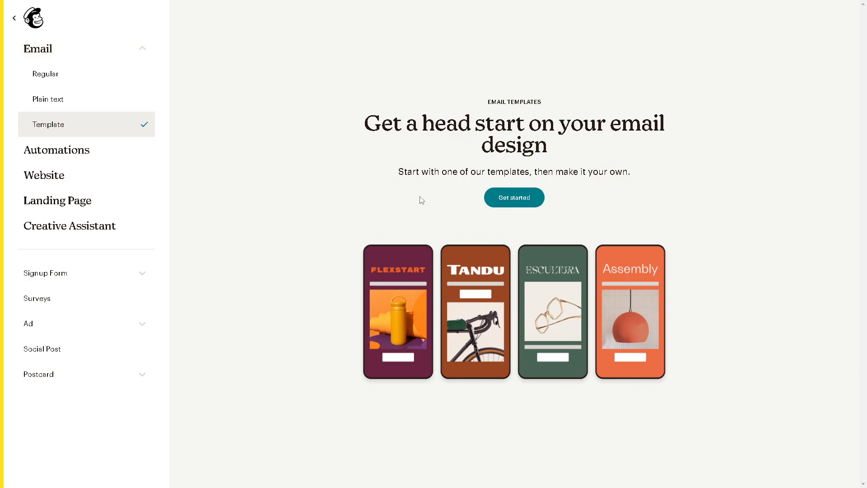
Start an email template from scratch and save it under the name "how to use mailchimp to create a newsletter".
left_click(524, 198)
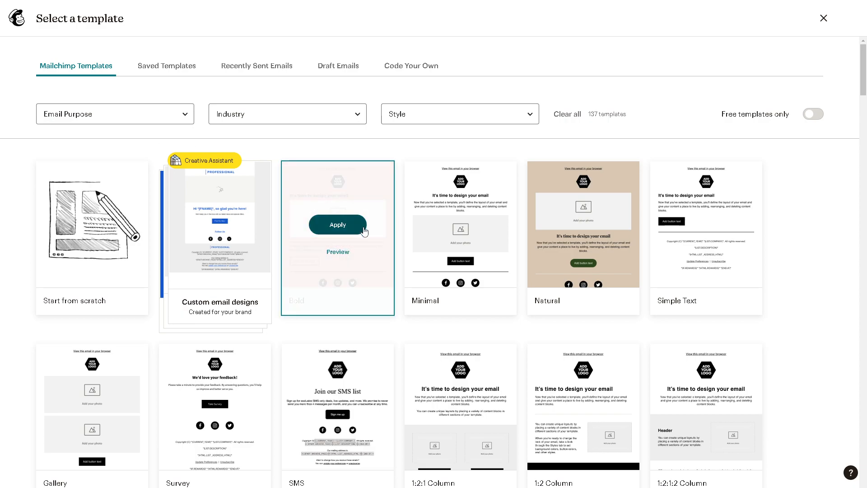
mouse_move(447, 222)
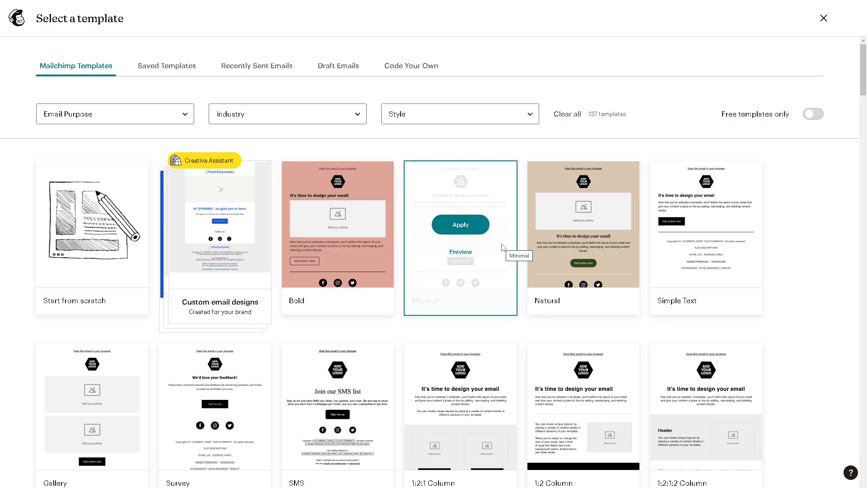
scroll(503, 247, "down", 1)
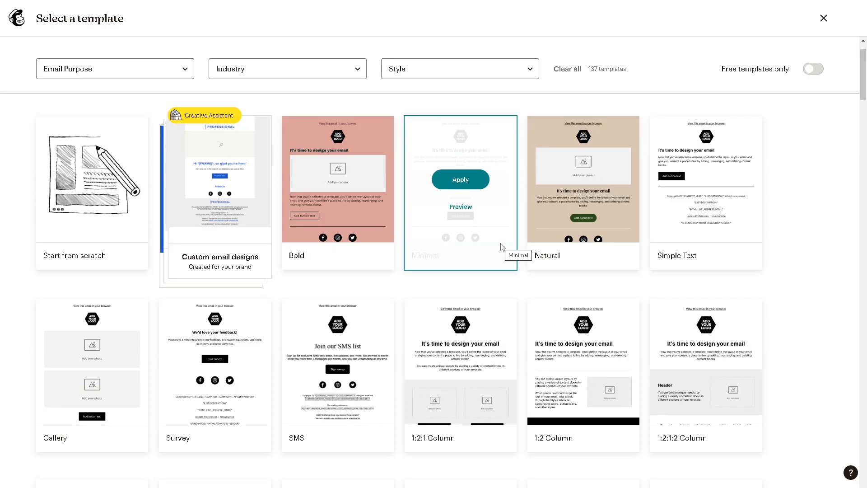
scroll(501, 247, "up", 1)
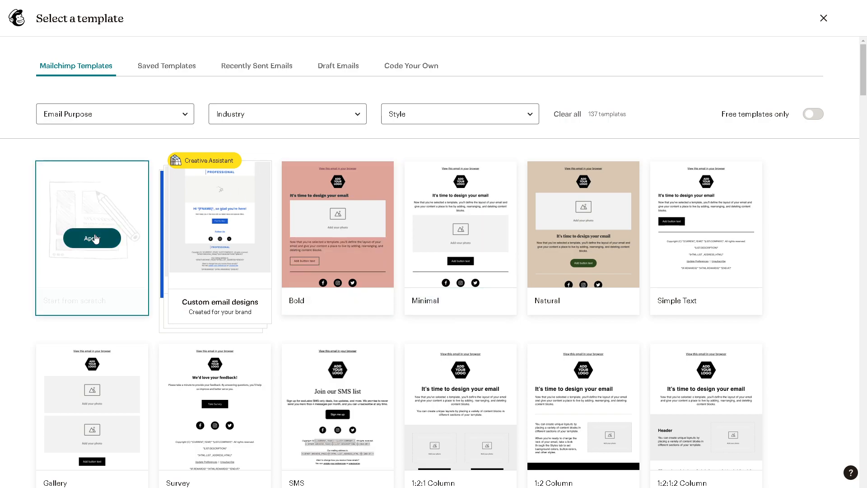
left_click(94, 239)
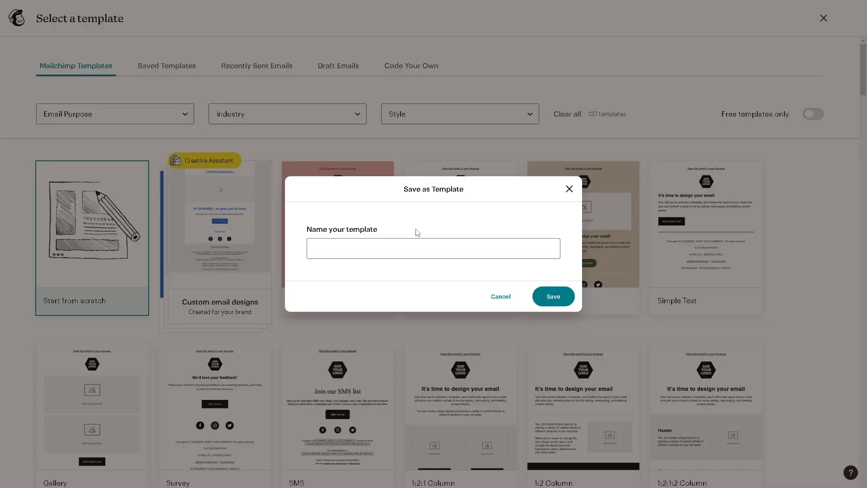
left_click(422, 249)
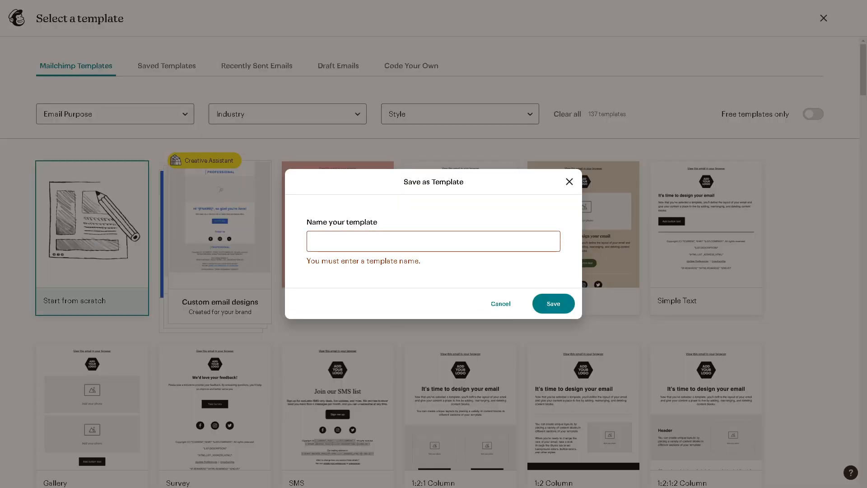
left_click(375, 244)
type("how to use mailchimp to create a newsletter")
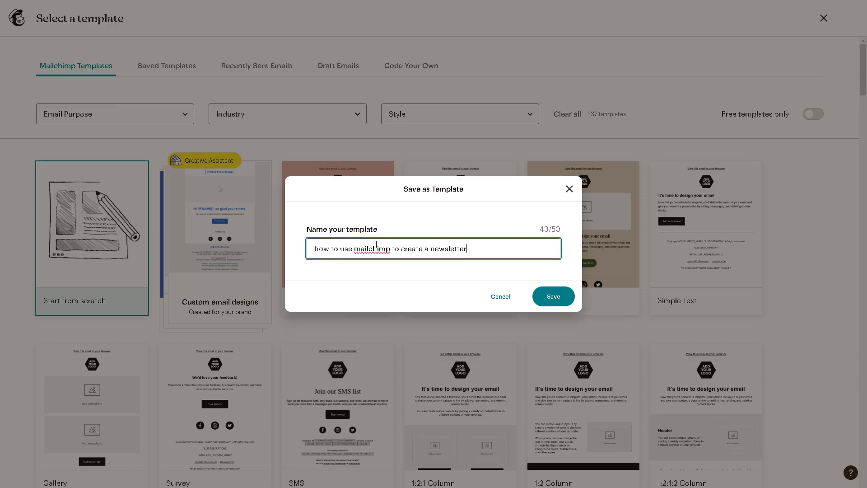
left_click(552, 300)
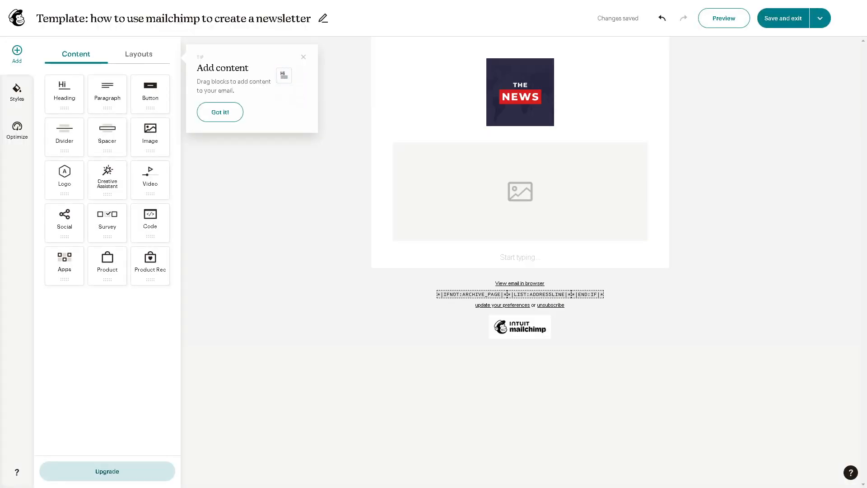
Examine the settings of the logo block and the image placeholder block, and the blank and prebuilt layouts on offer.
left_click(540, 102)
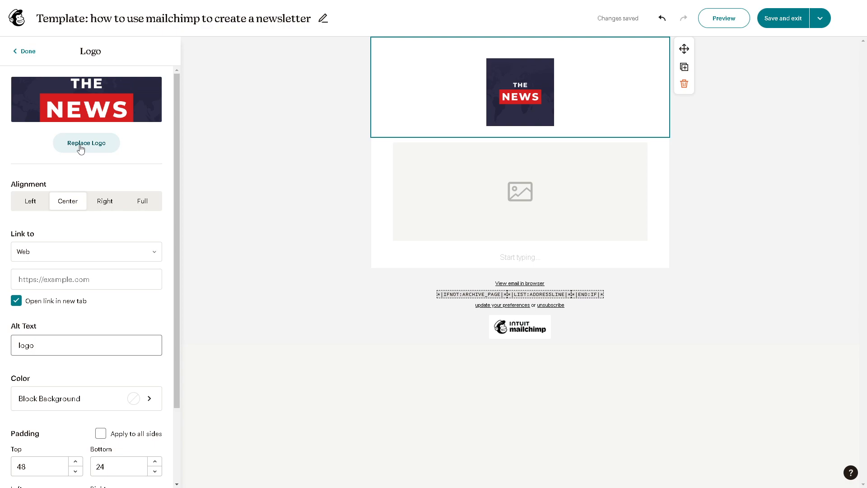
left_click(348, 219)
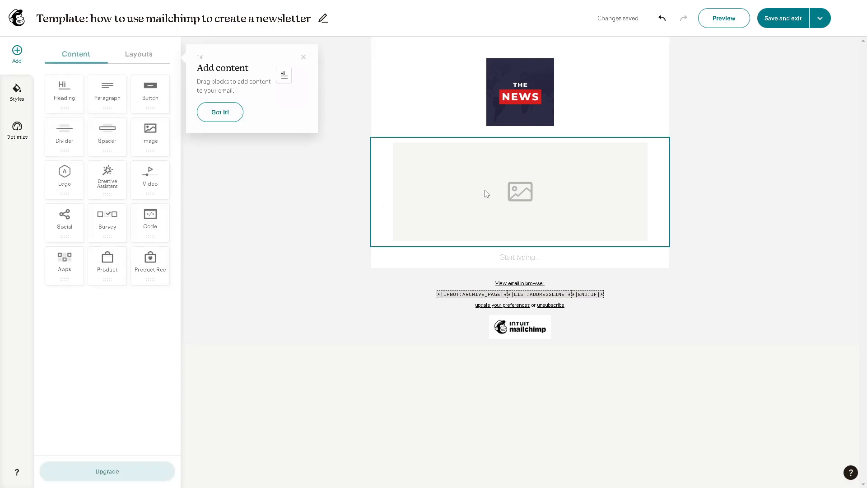
left_click(451, 184)
left_click(270, 121)
left_click(143, 61)
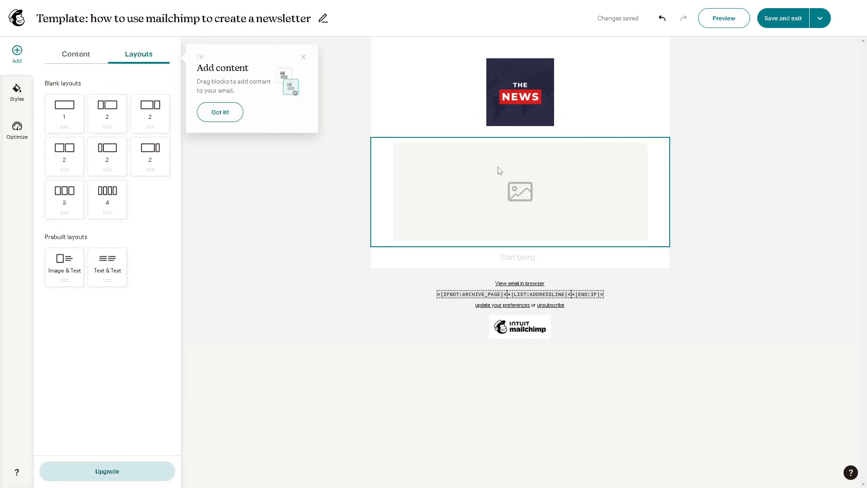
left_click(541, 197)
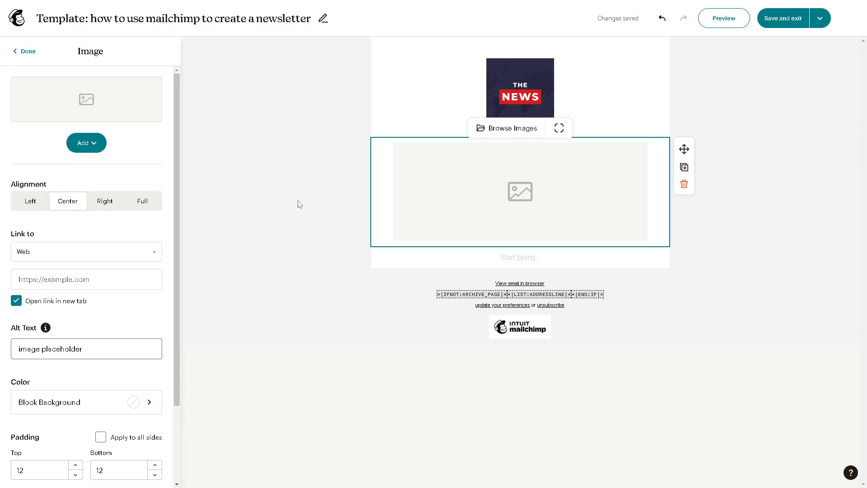
scroll(101, 288, "down", 2)
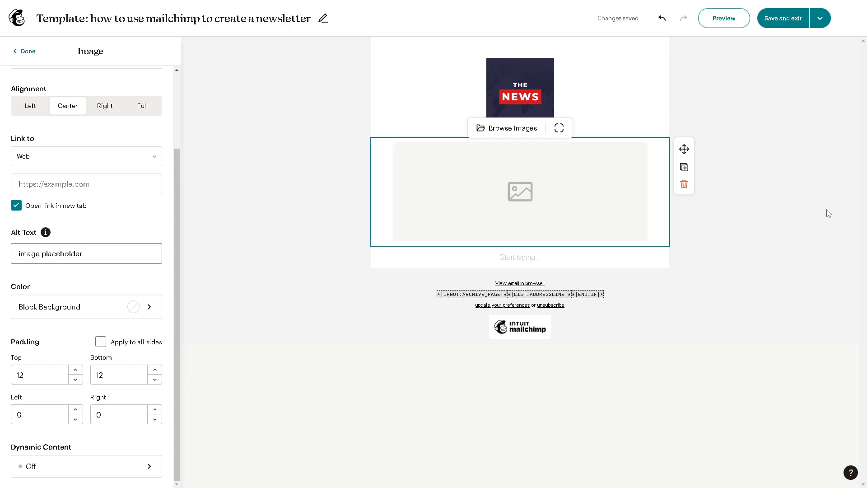
left_click(741, 271)
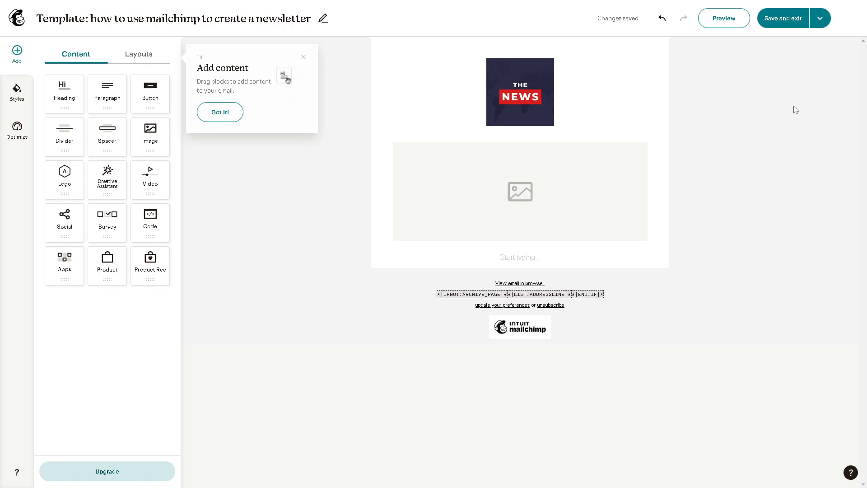
Preview the template in its desktop, mobile and inbox versions, and save and exit the template.
left_click(725, 21)
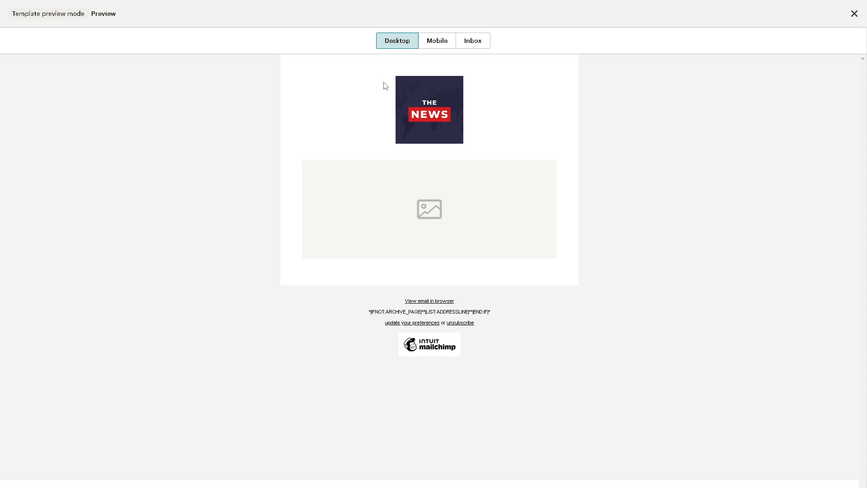
left_click(432, 45)
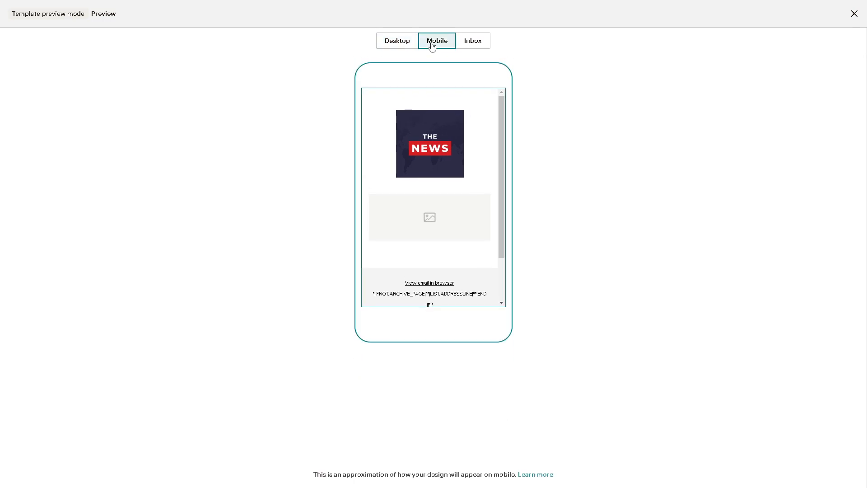
left_click(472, 45)
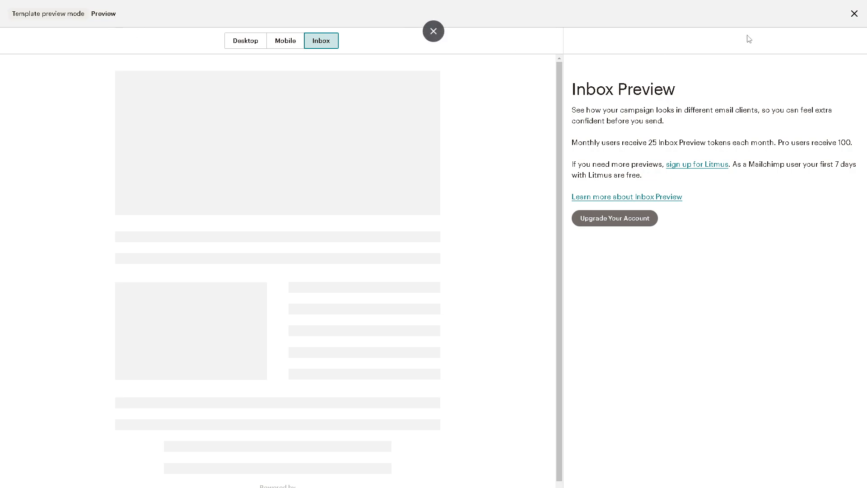
left_click(854, 14)
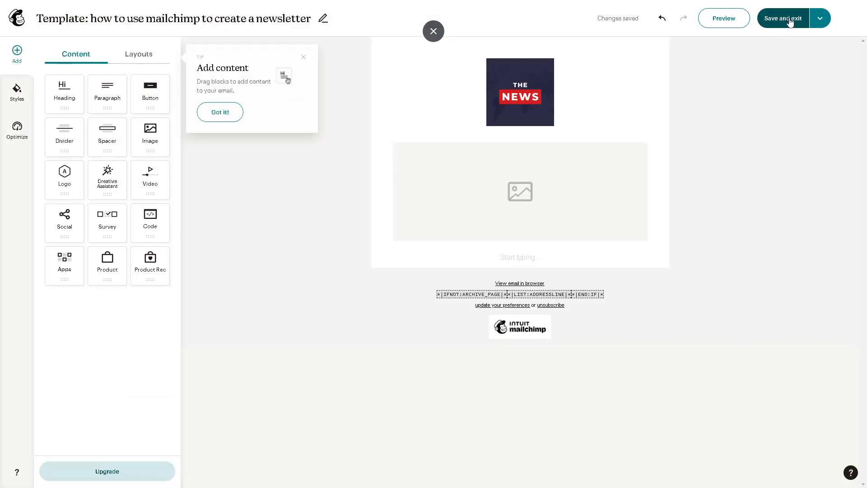
left_click(790, 22)
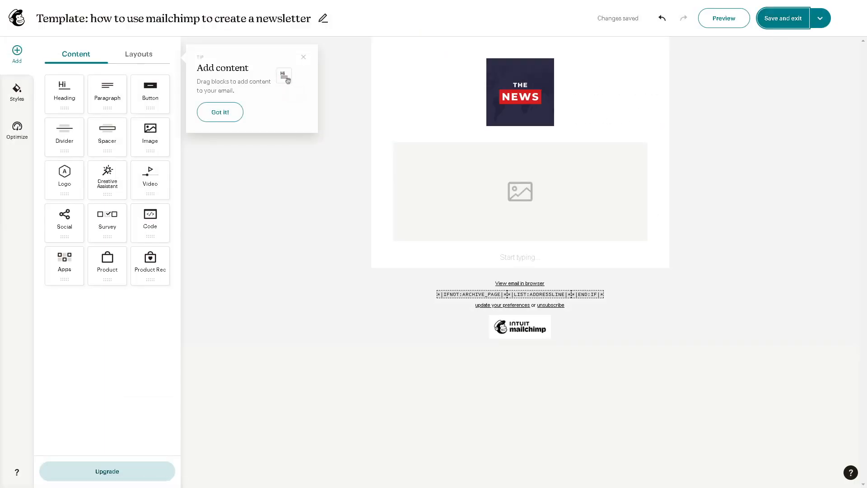